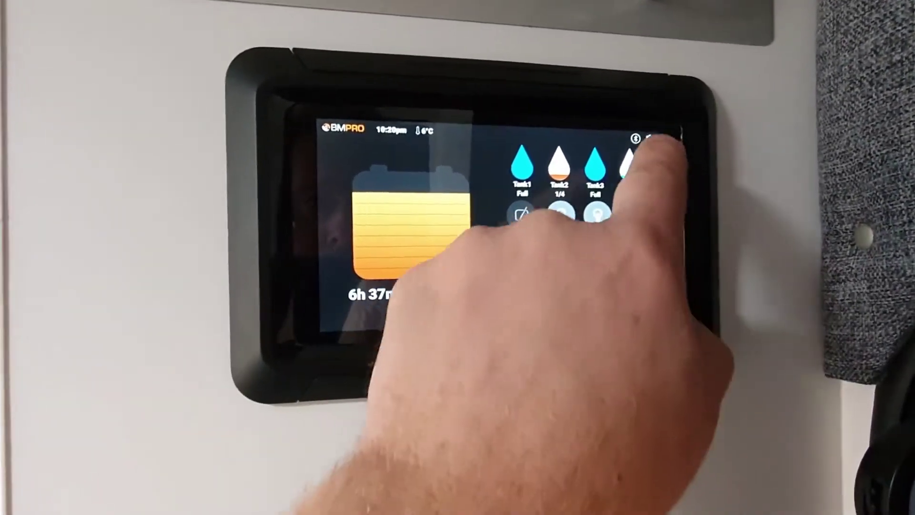
Open the OdysseyLink owner's manual PDF from the bottom of Settings in Adobe Acrobat Reader.
left_click_drag(634, 136, 634, 172)
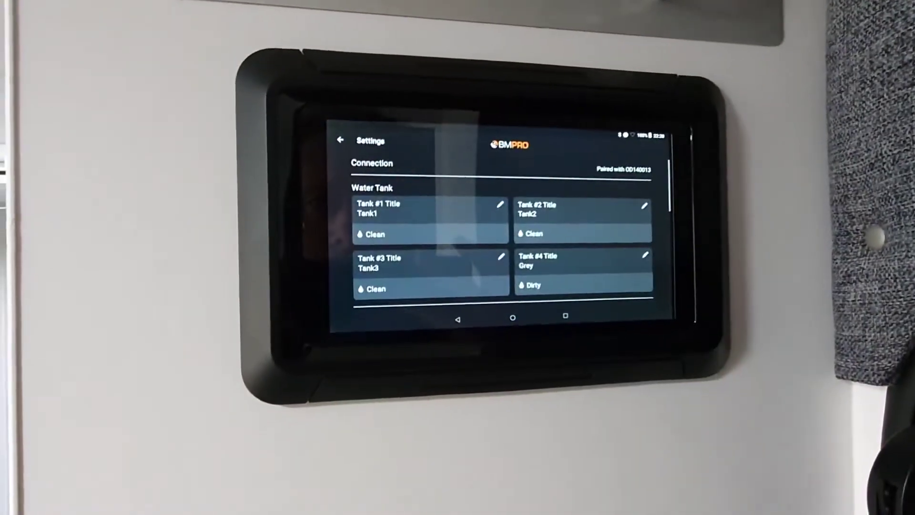
scroll(480, 245, "down", 5)
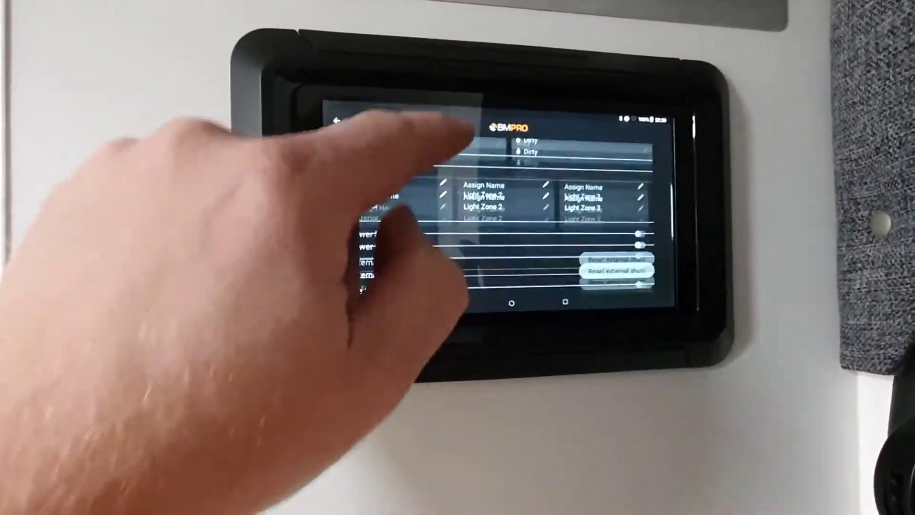
scroll(429, 237, "down", 5)
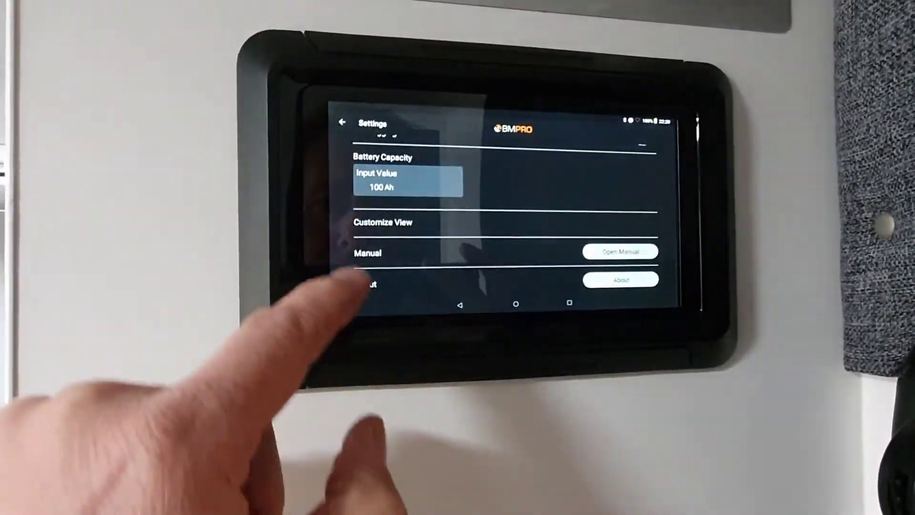
left_click(619, 256)
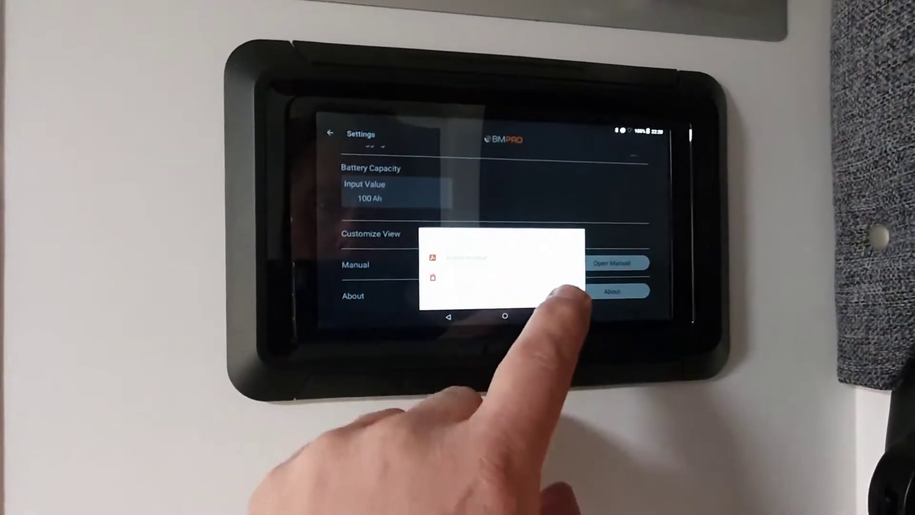
left_click(458, 257)
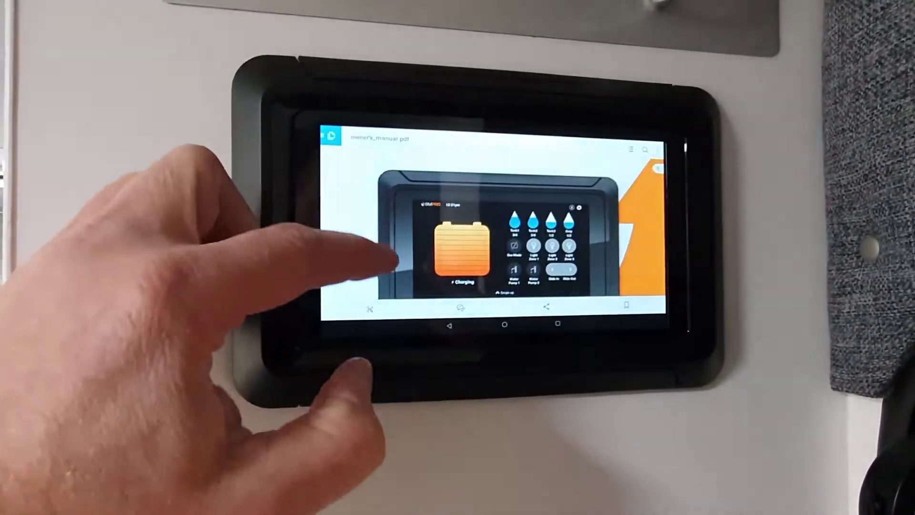
mouse_move(397, 261)
left_mouse_down()
mouse_move(388, 180)
mouse_move(358, 255)
left_mouse_up()
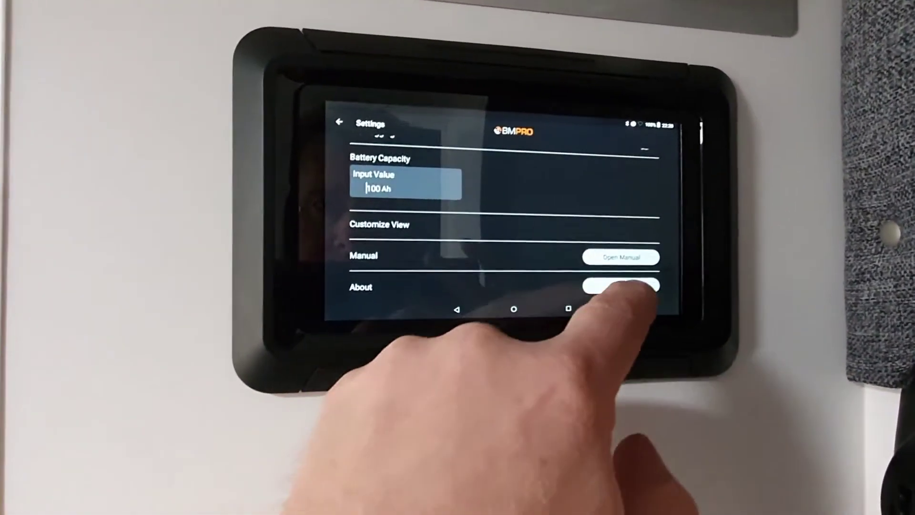
Open the About dialog from OdysseyLink Settings to view the app version.
left_click(622, 287)
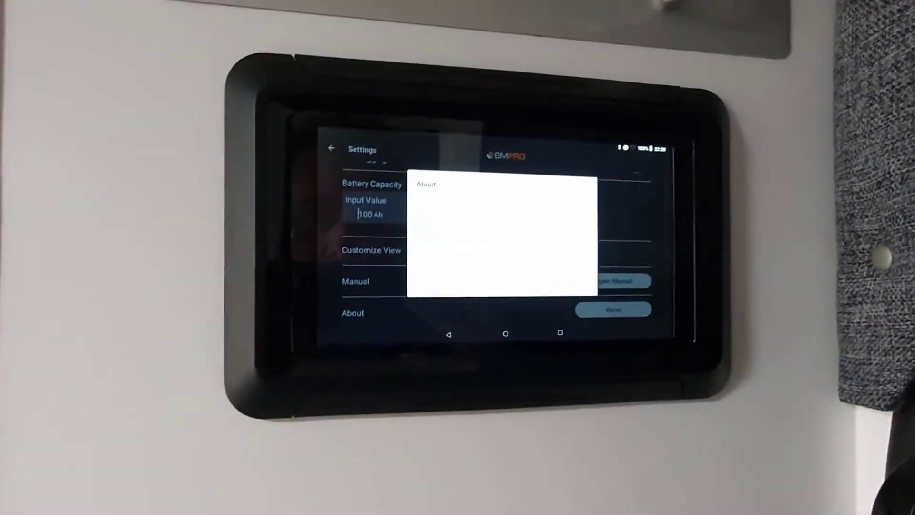